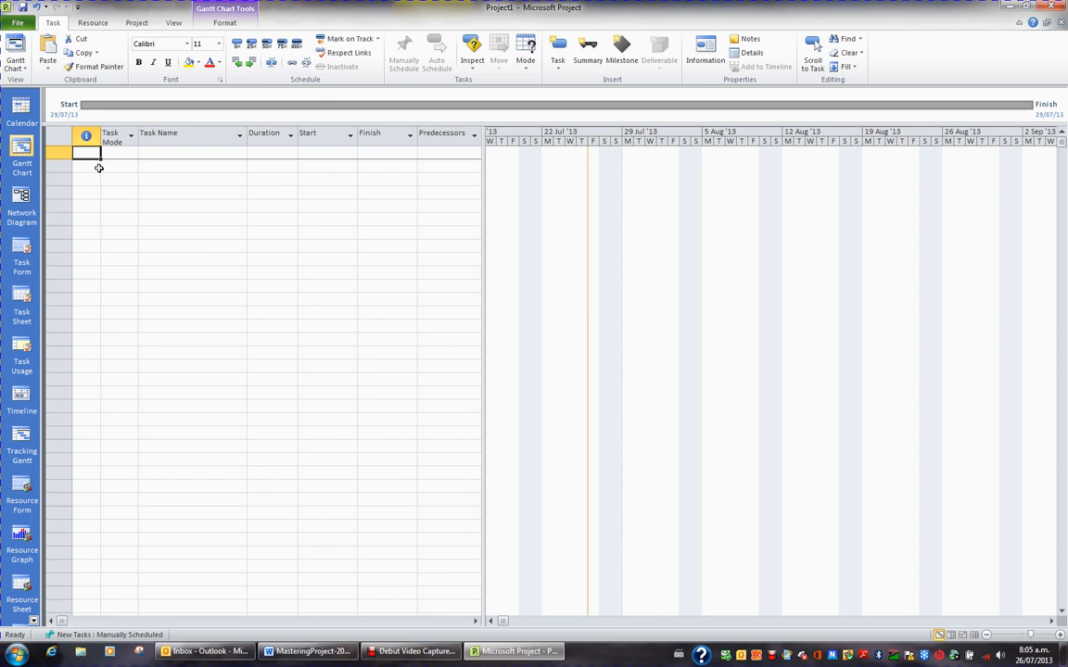
# - Open the project options and set the default view to Gantt Chart with the date format 28/01/09
pyautogui.click(18, 24)
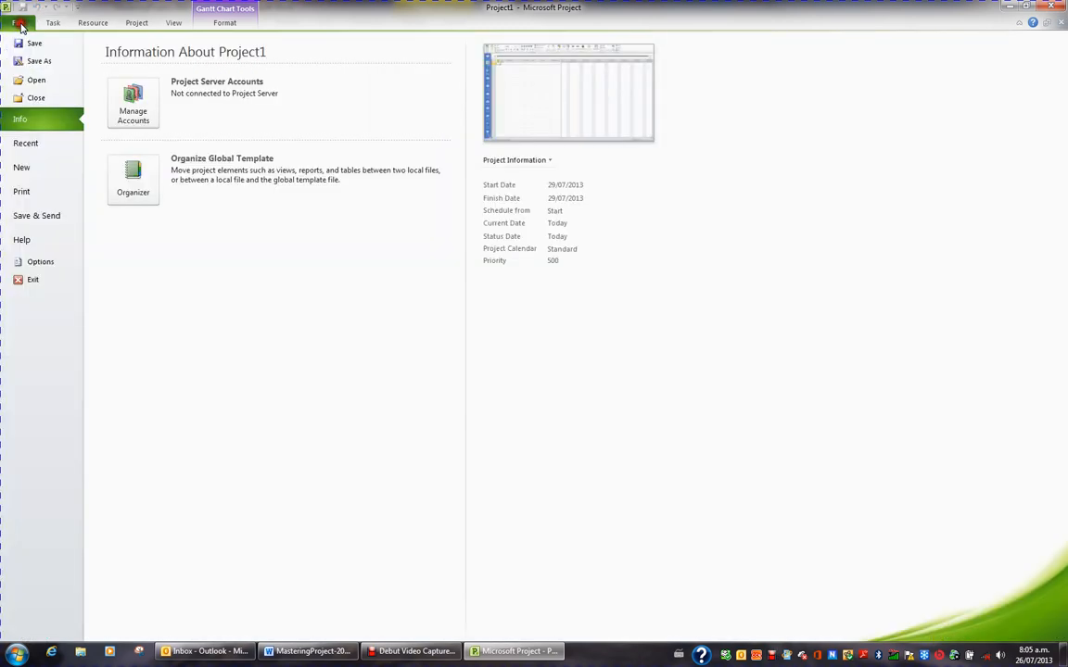
pyautogui.click(39, 265)
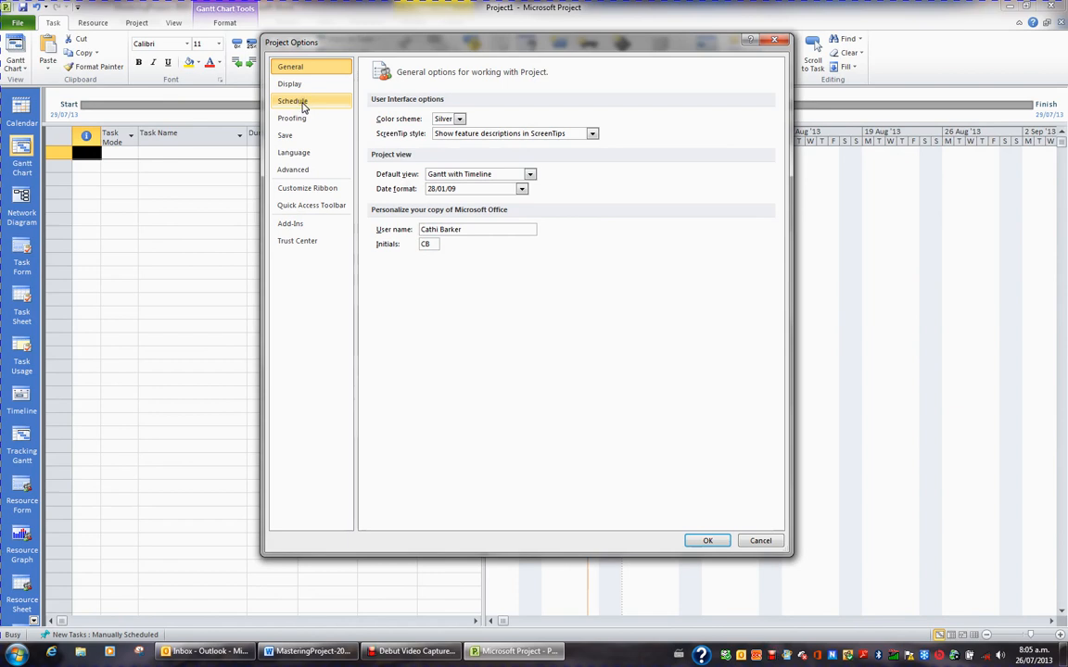
pyautogui.click(295, 102)
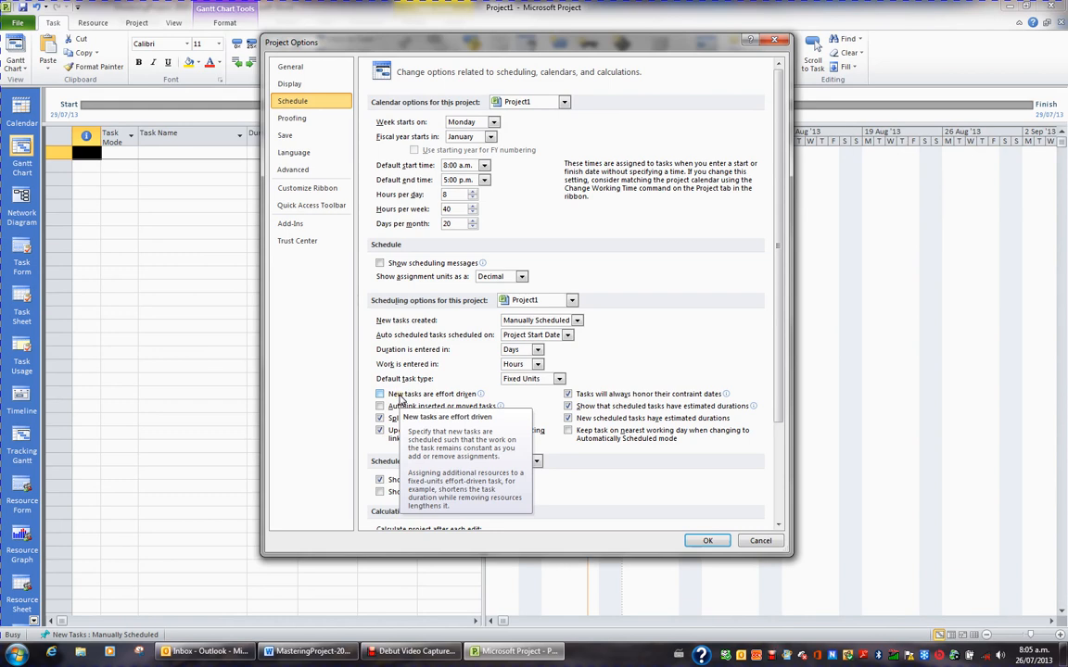
pyautogui.click(308, 74)
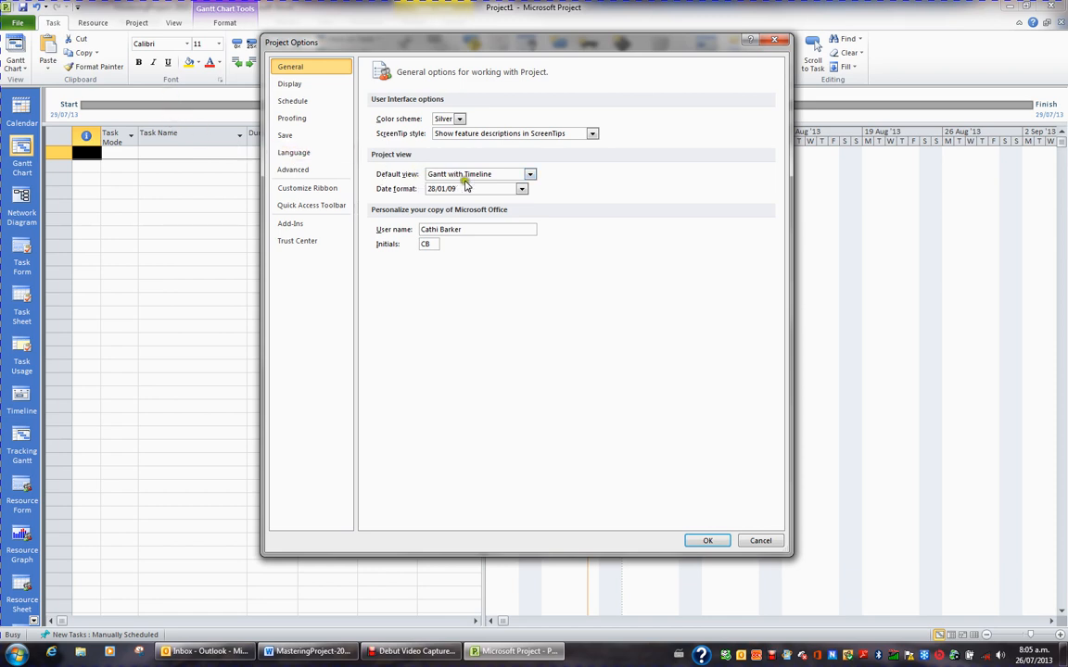
pyautogui.click(529, 175)
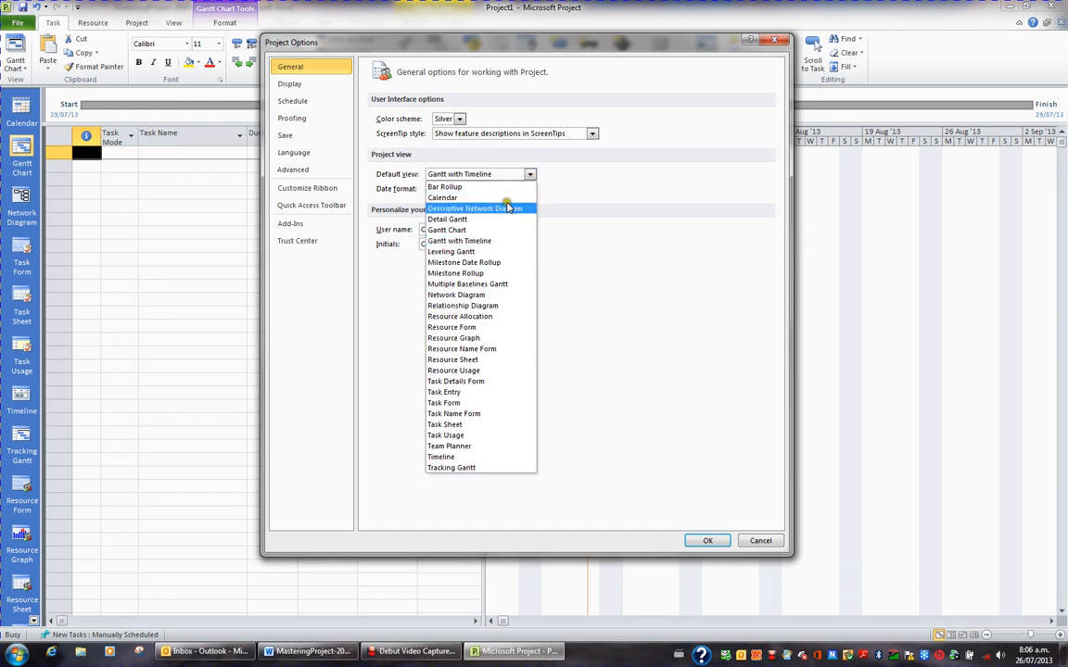
pyautogui.click(500, 232)
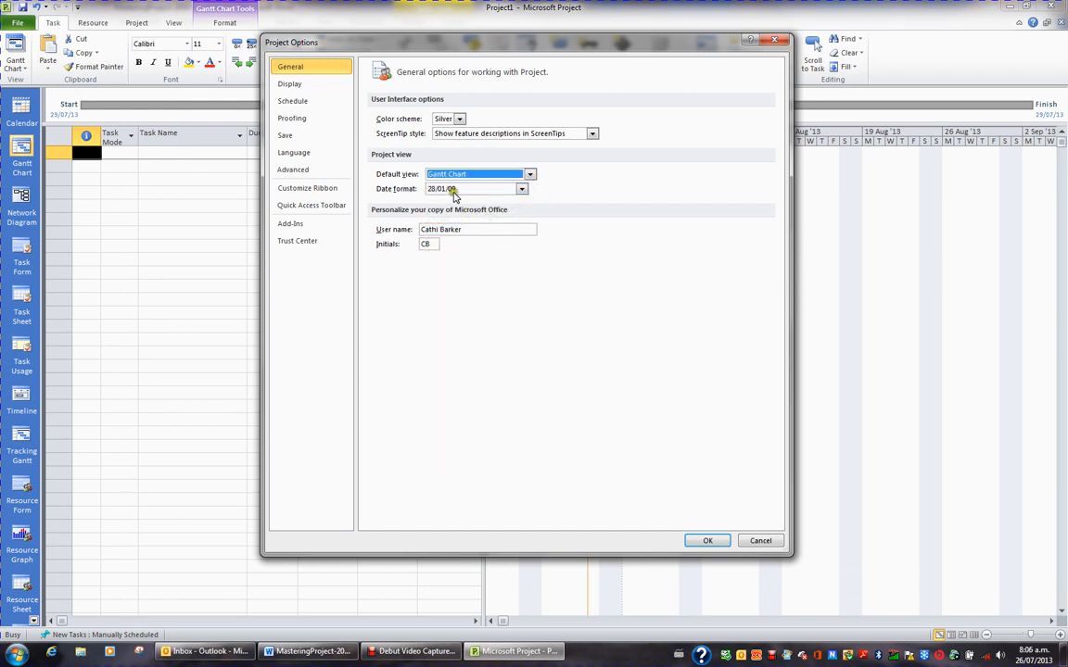
pyautogui.click(522, 190)
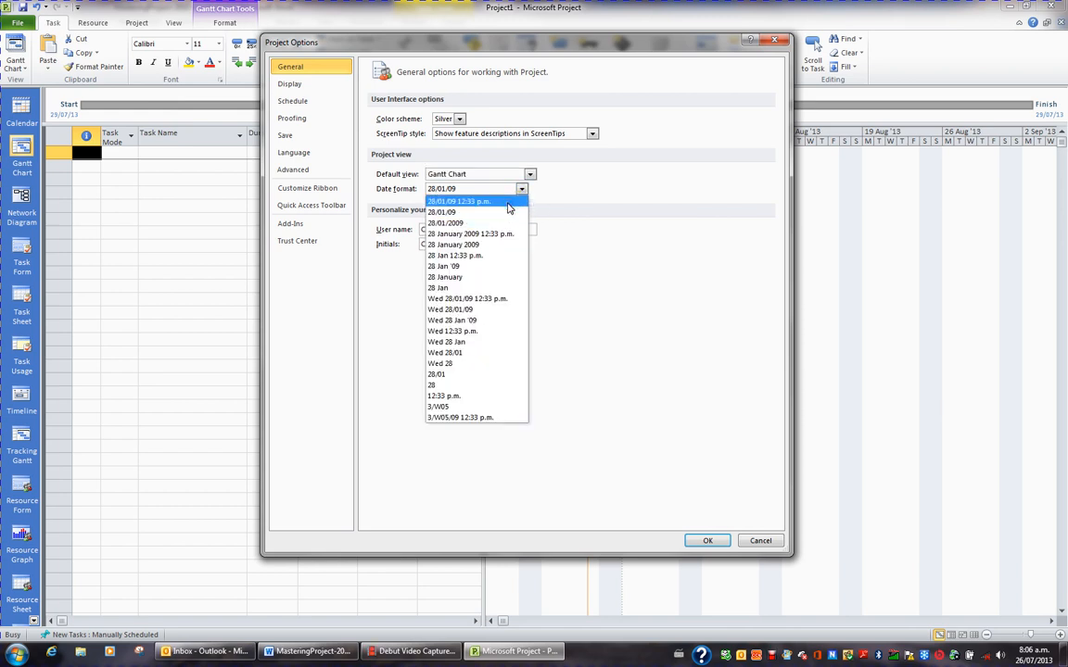
pyautogui.click(503, 214)
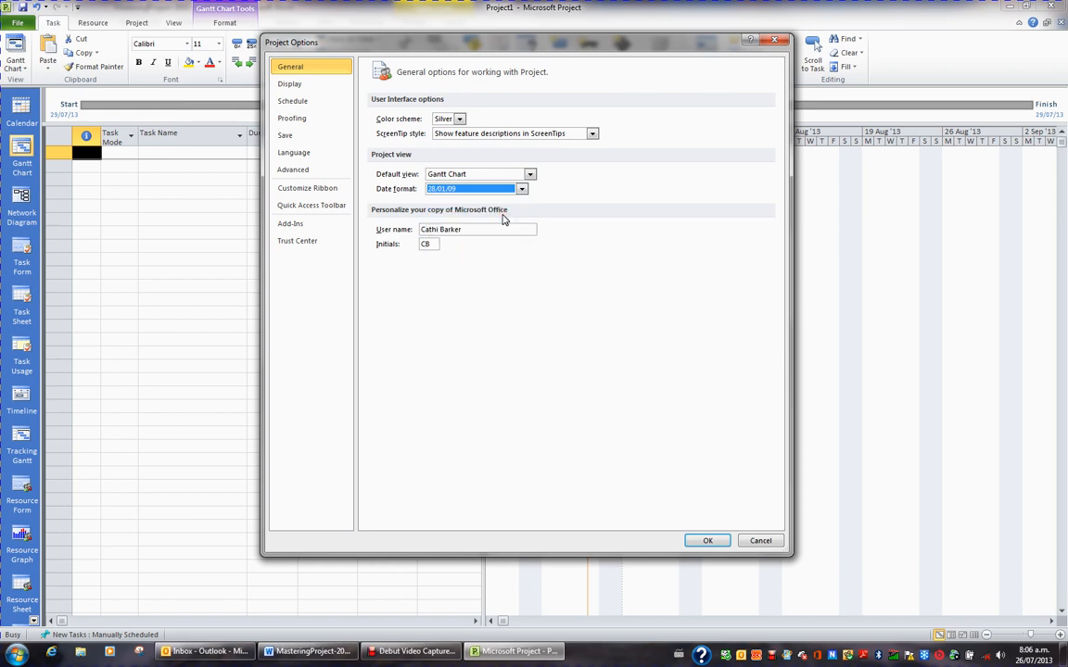
# - Set the default start time in the scheduling calendar options to 9:00 a.m
pyautogui.click(311, 90)
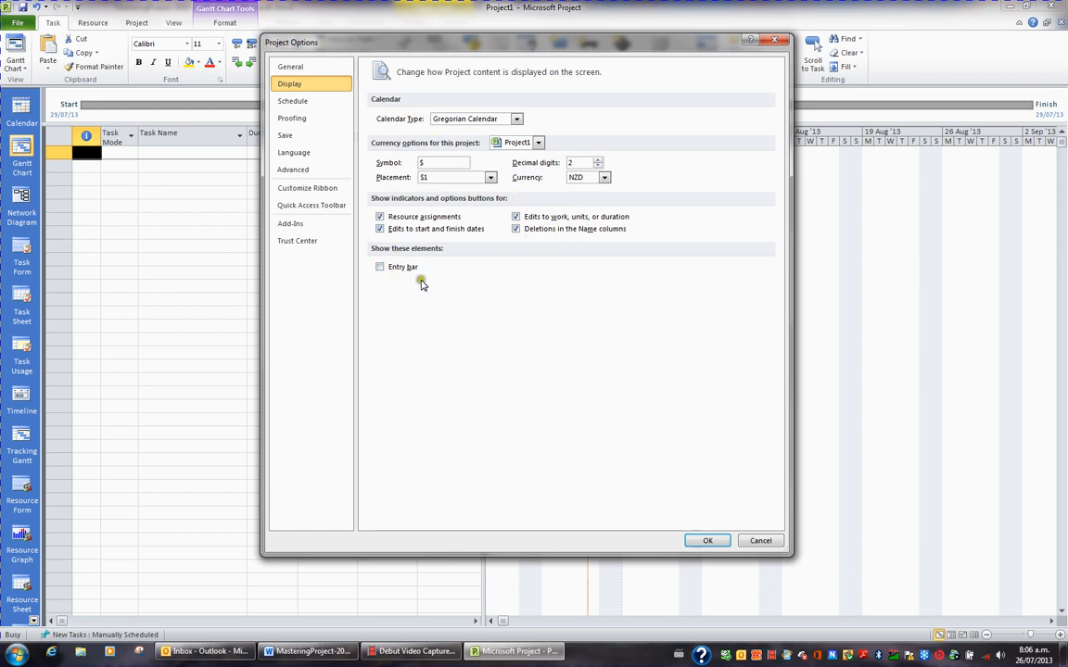
pyautogui.click(309, 104)
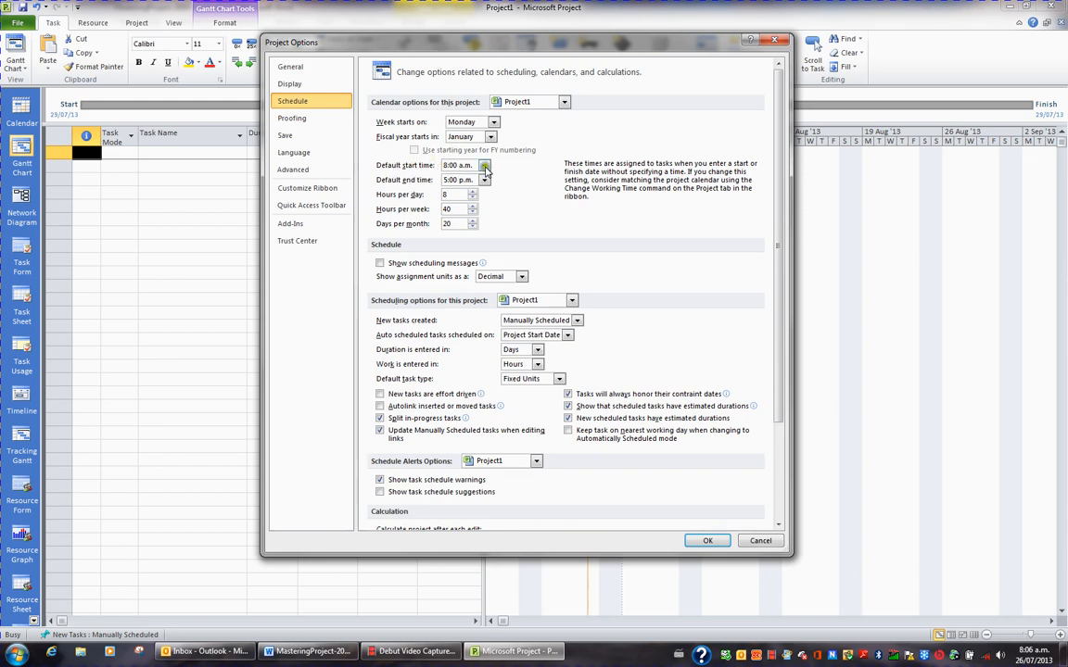
pyautogui.click(484, 167)
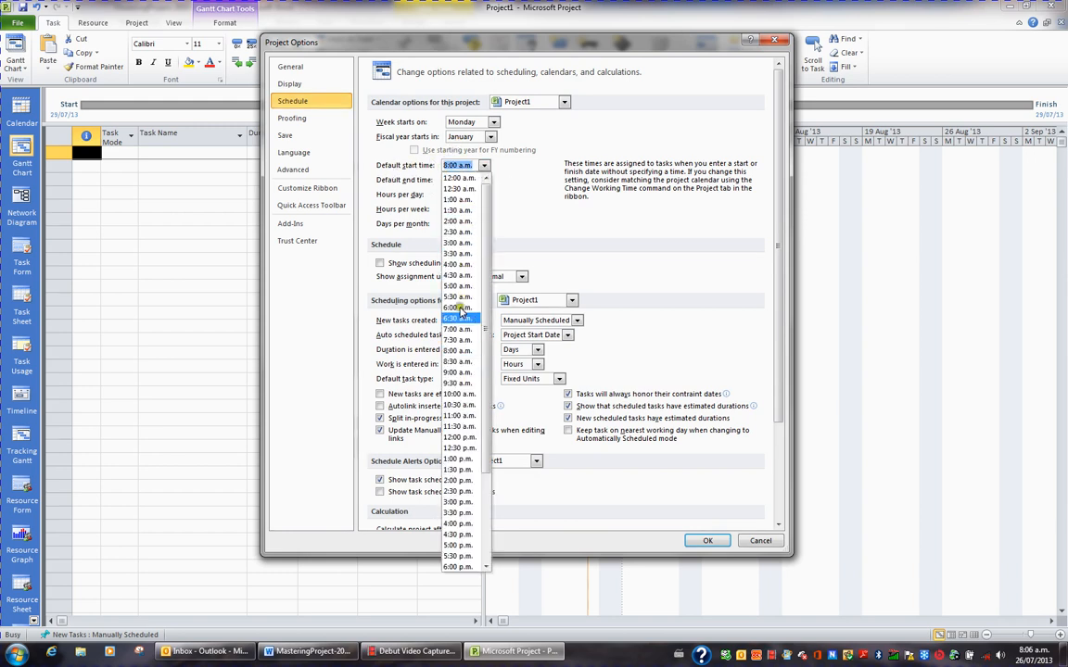
pyautogui.click(458, 372)
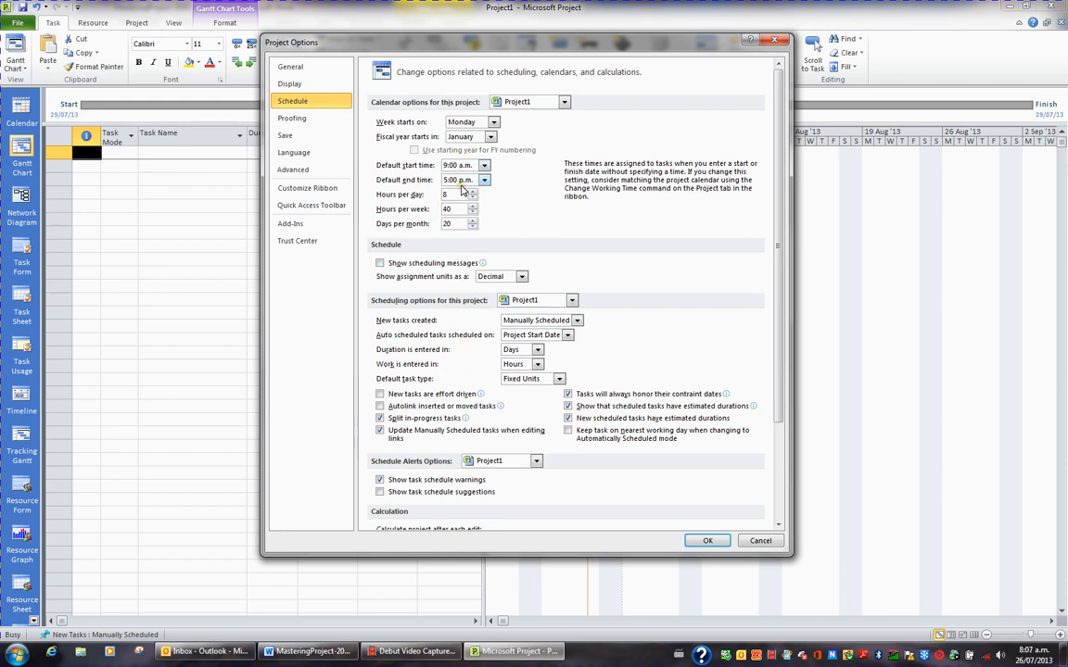
# - Set the calendar options to 7 hours per day and 42 hours per week
pyautogui.doubleClick(464, 196)
pyautogui.doubleClick(458, 209)
pyautogui.moveTo(457, 208); pyautogui.dragTo(427, 208)
pyautogui.write('42')
pyautogui.click(455, 226)
pyautogui.moveTo(455, 225); pyautogui.dragTo(445, 224)
# - Set new tasks in this project to be created as Auto Scheduled
pyautogui.moveTo(417, 267)
pyautogui.click(573, 320)
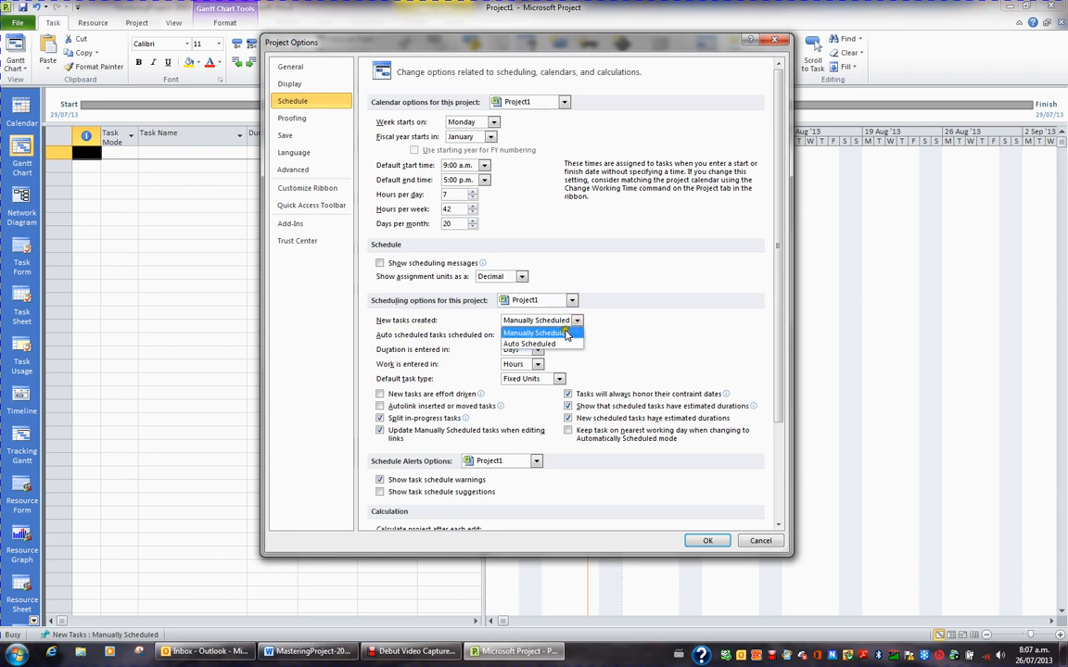
pyautogui.click(556, 344)
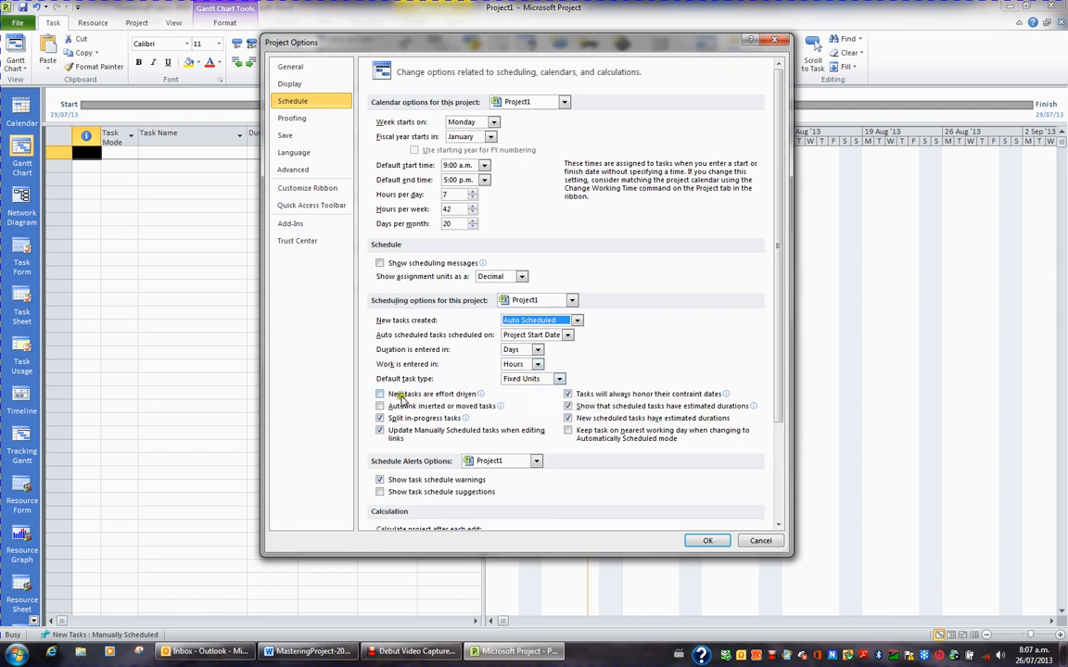
# - Review the effort-driven and calculation settings, plus the proofing, save and language options
pyautogui.moveTo(440, 399)
pyautogui.click(779, 528)
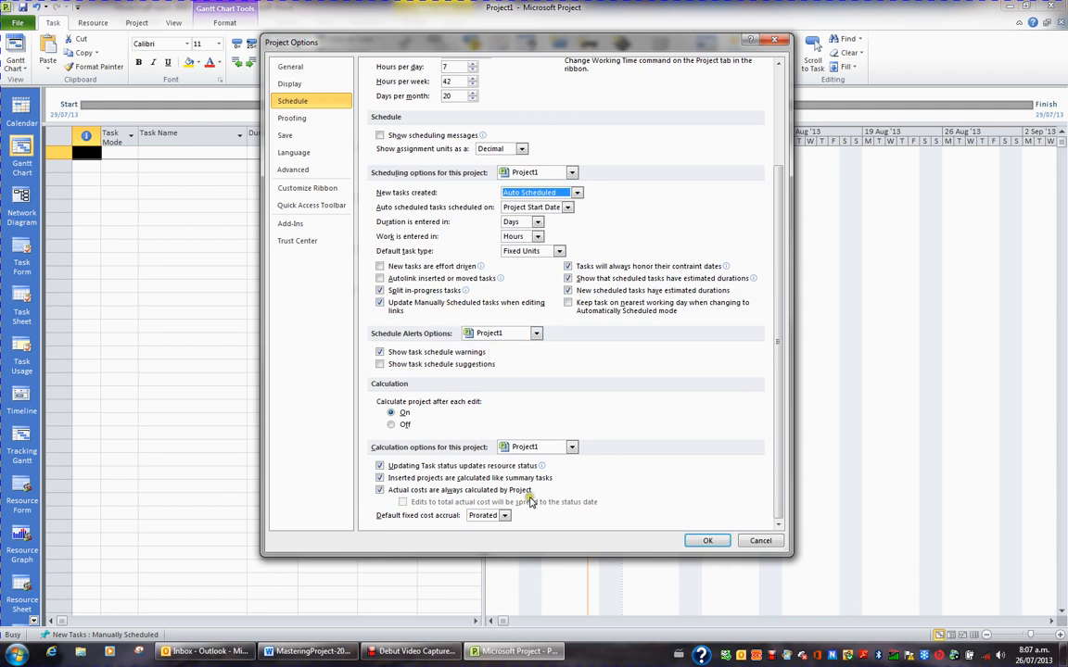
pyautogui.click(310, 120)
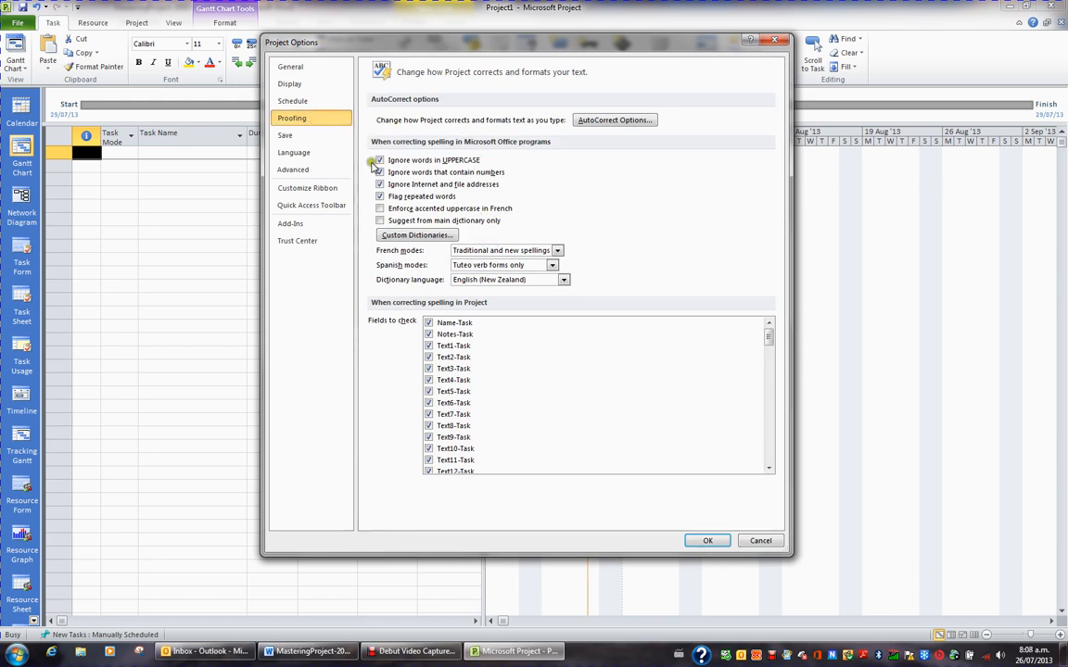
pyautogui.click(305, 135)
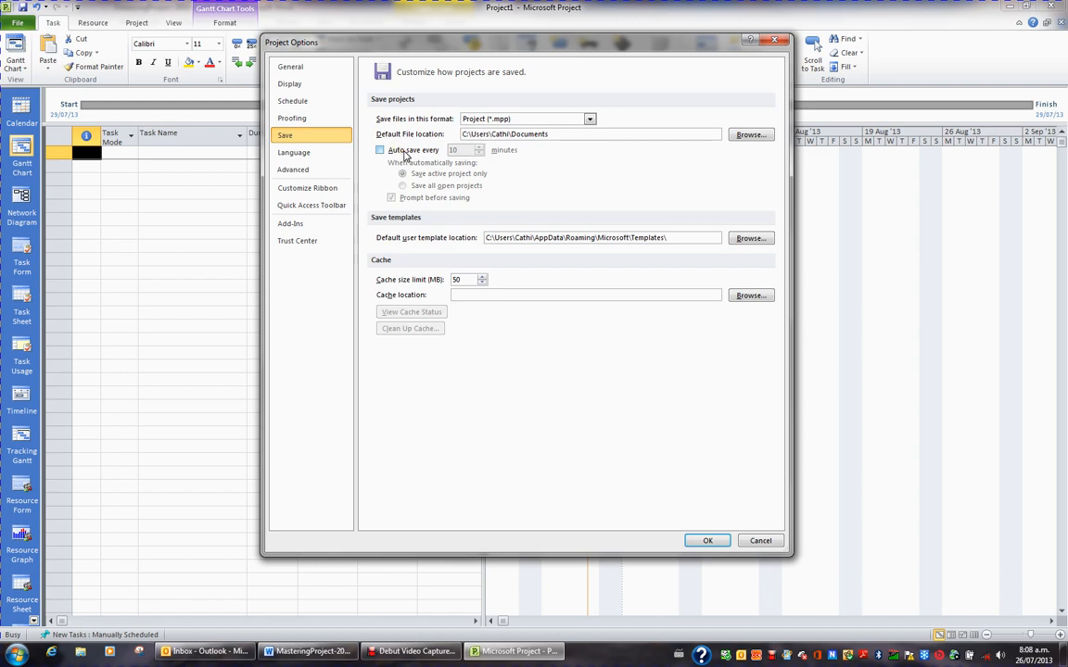
pyautogui.click(324, 155)
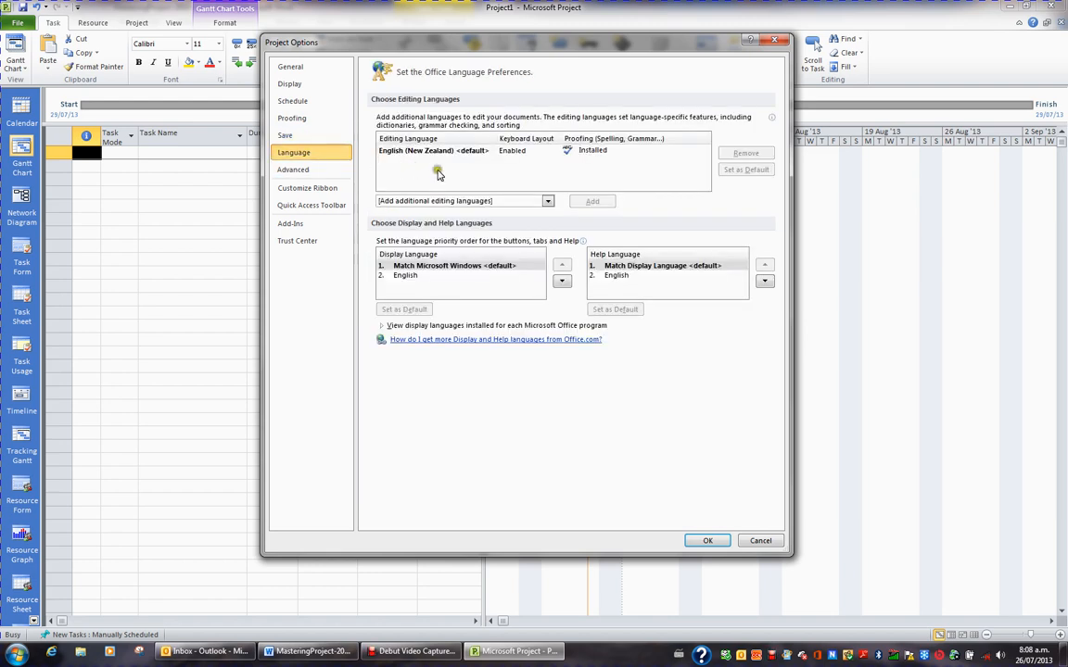
pyautogui.click(575, 359)
# - In the advanced display options, abbreviate minutes to m, hours to h and days to d
pyautogui.click(306, 171)
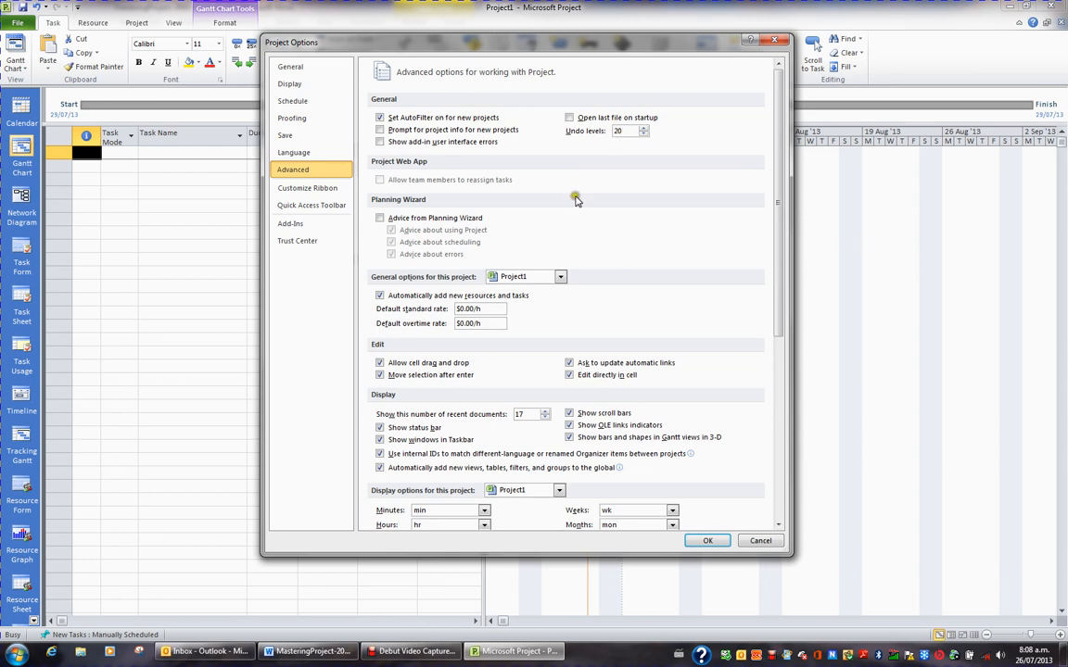
pyautogui.scroll(-3, 603, 305)
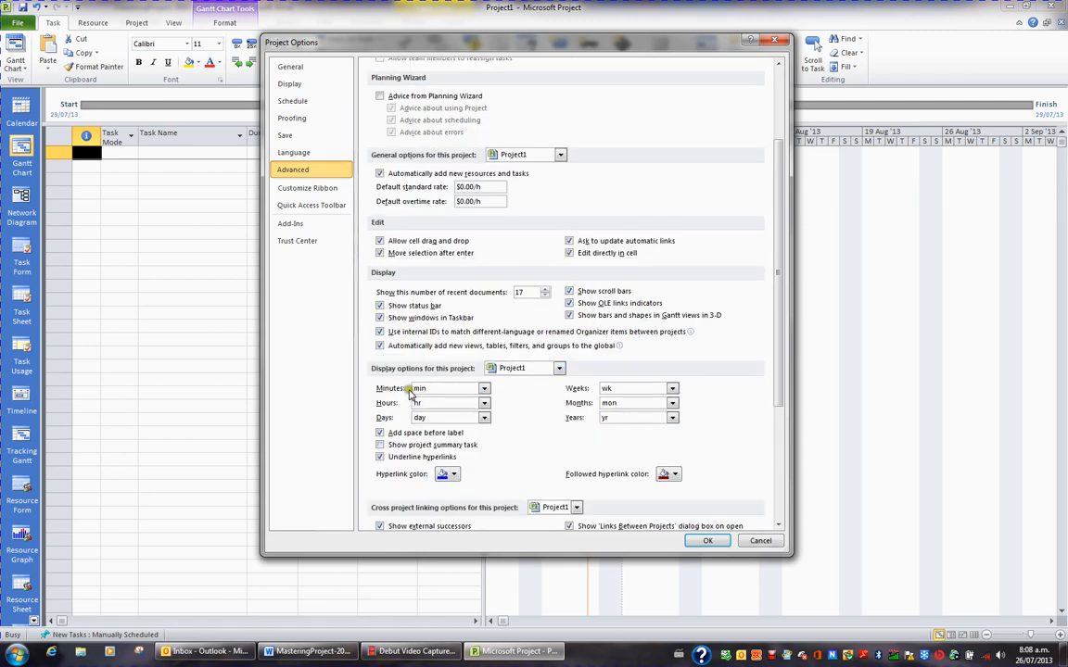
pyautogui.click(483, 388)
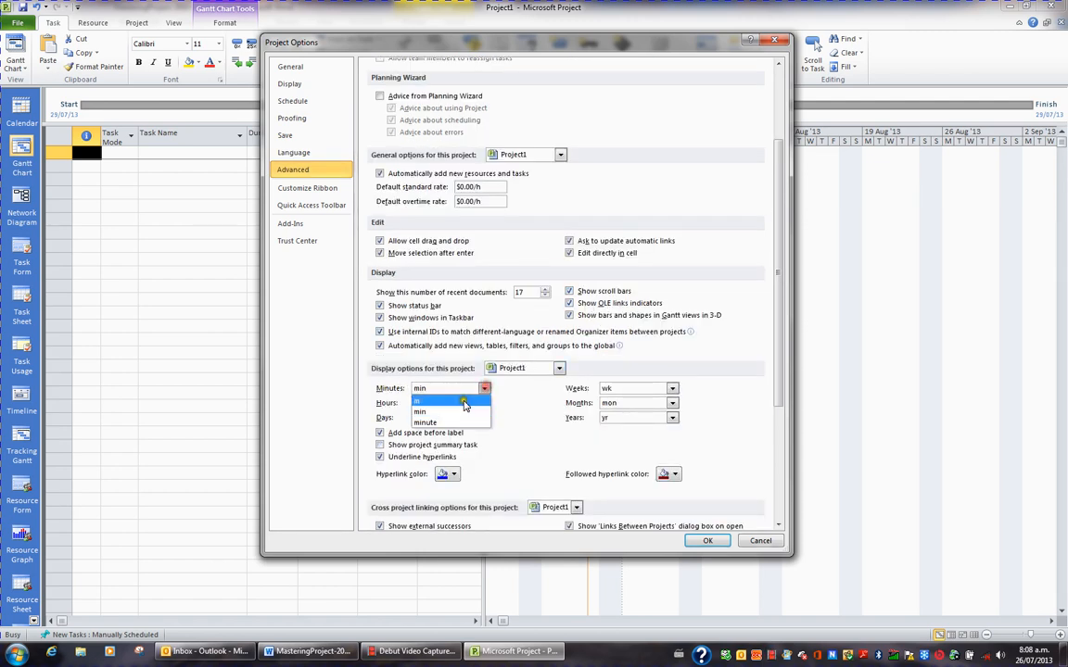
pyautogui.click(459, 402)
pyautogui.click(484, 403)
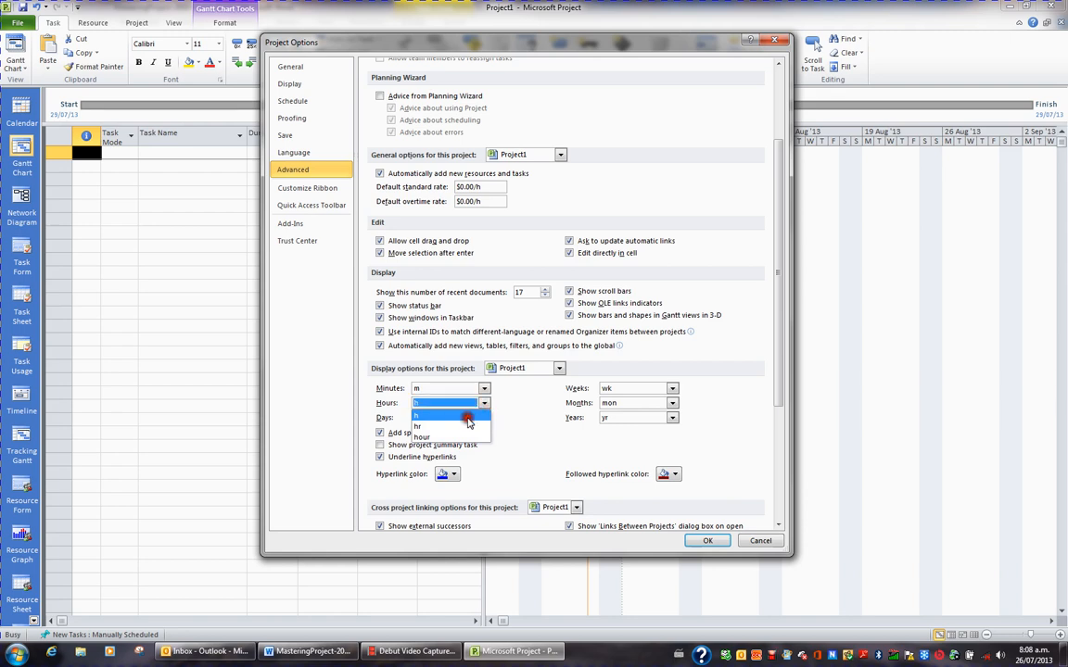
pyautogui.click(469, 414)
pyautogui.click(484, 418)
pyautogui.click(474, 432)
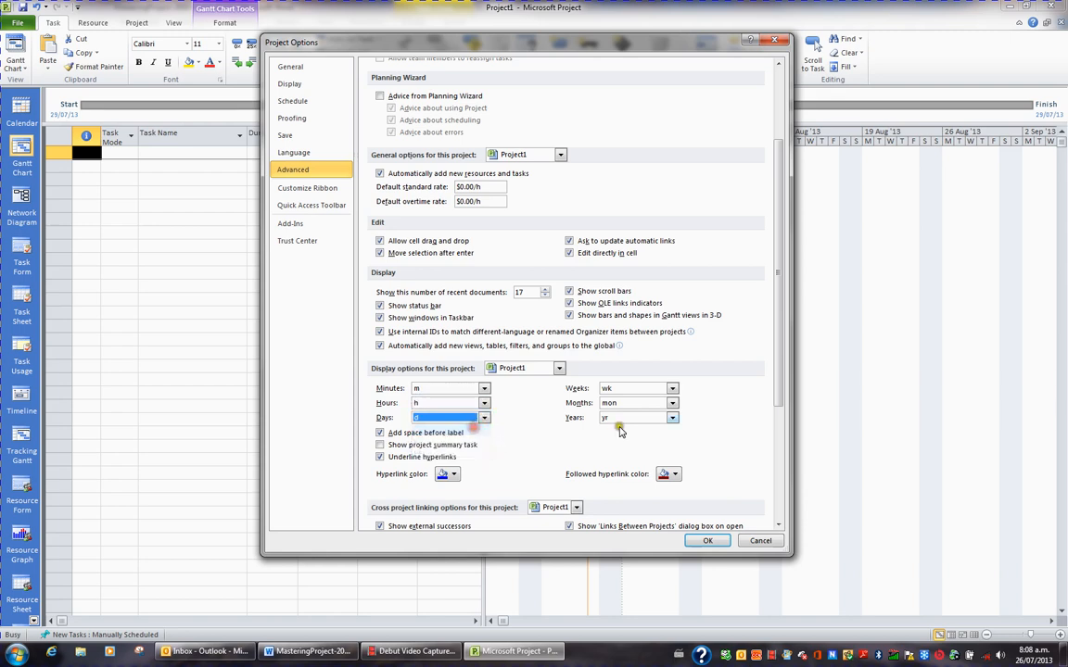
# - Abbreviate weeks to w, months to mo and years to y, and apply the project options
pyautogui.click(672, 388)
pyautogui.click(664, 402)
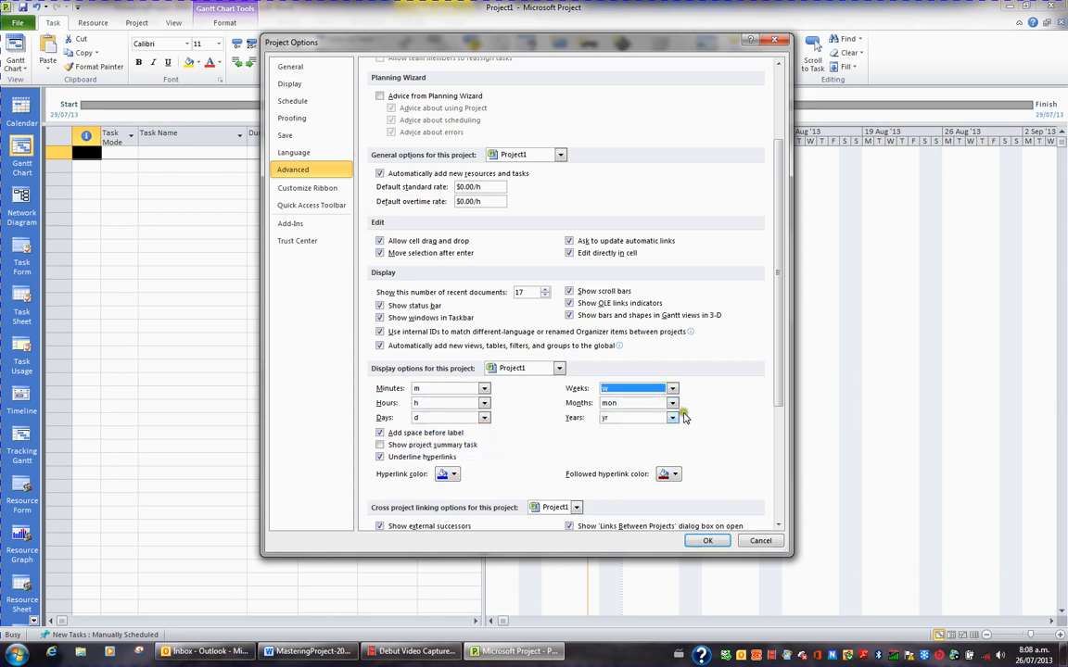
pyautogui.click(672, 403)
pyautogui.click(653, 414)
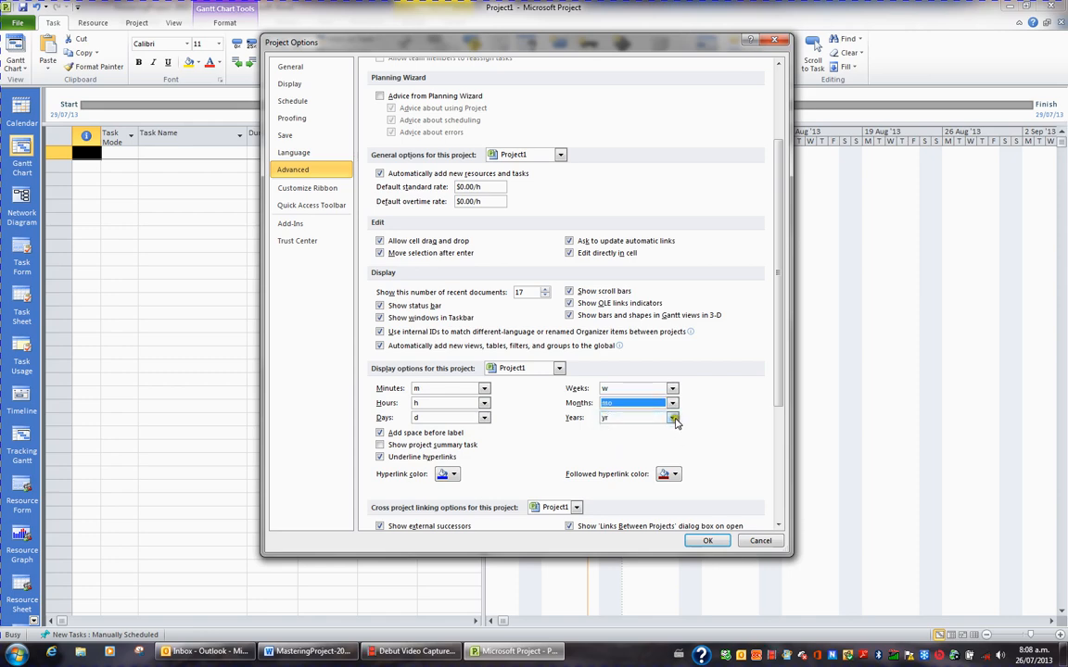
pyautogui.click(672, 418)
pyautogui.click(681, 428)
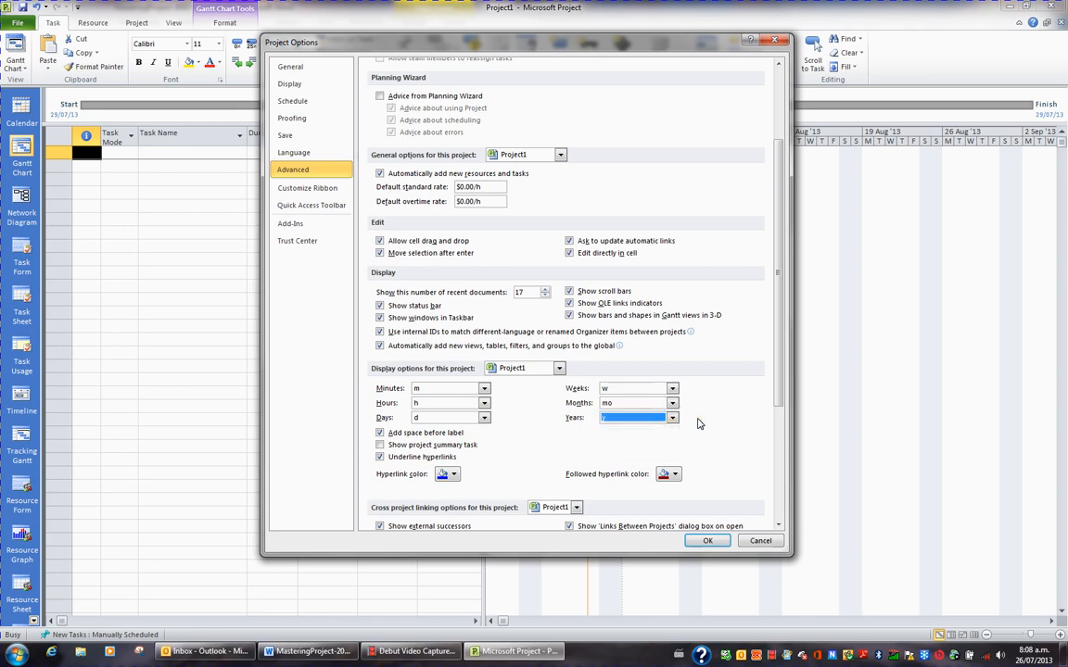
pyautogui.scroll(-5, 699, 422)
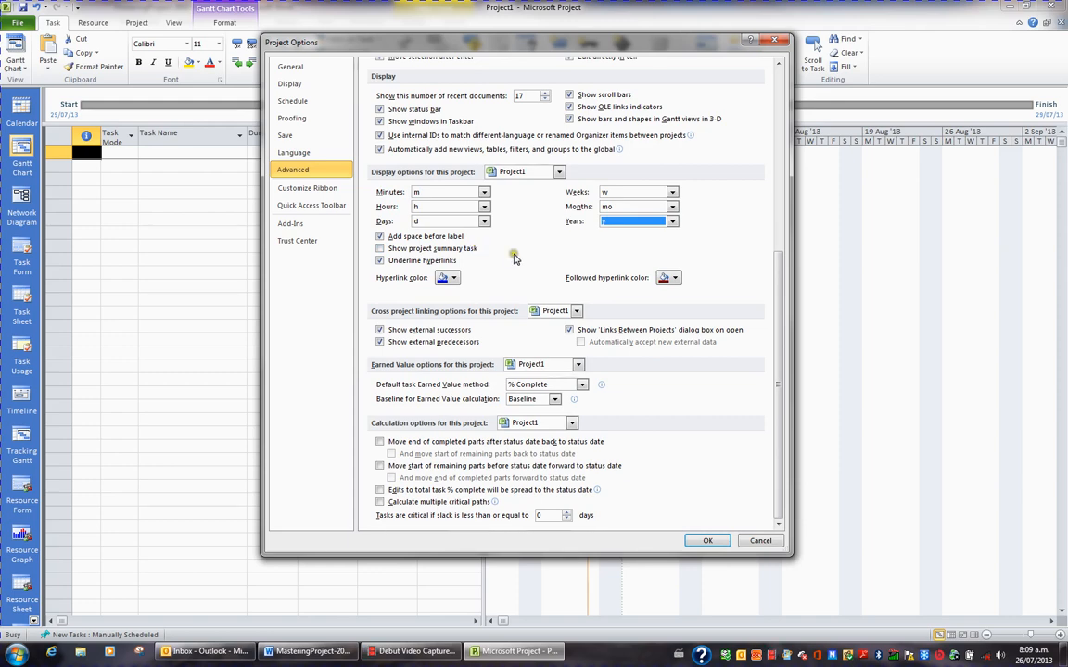
pyautogui.click(716, 543)
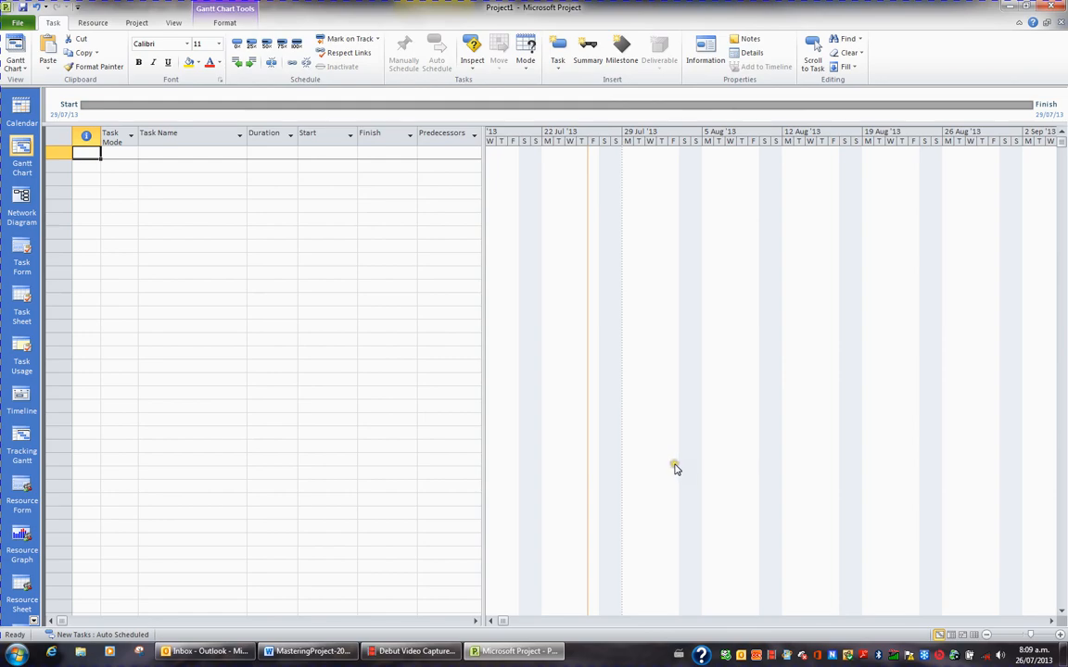